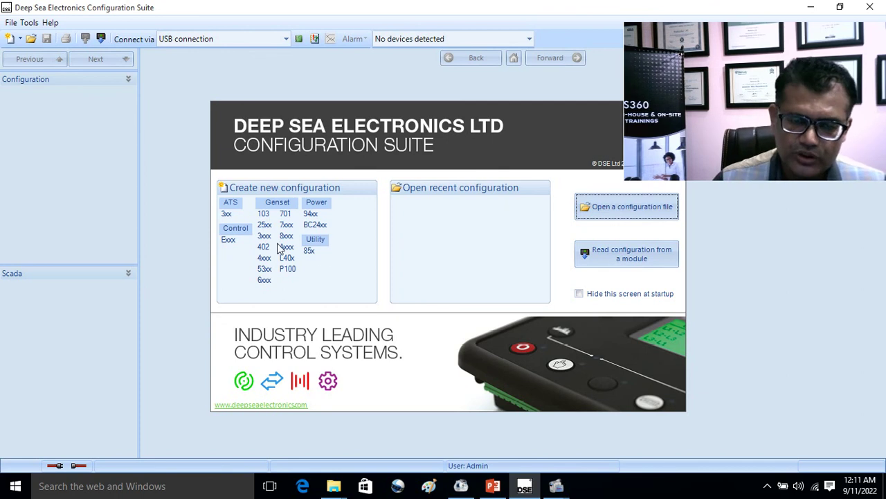
Step: Create a new genset configuration for the 4620 (RTH) v1.4 module from the 4xxx family
click(19, 39)
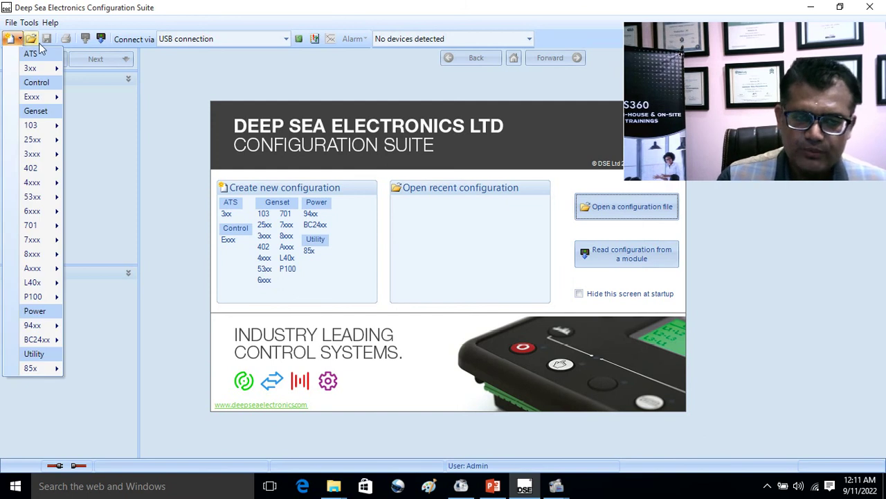
click(101, 39)
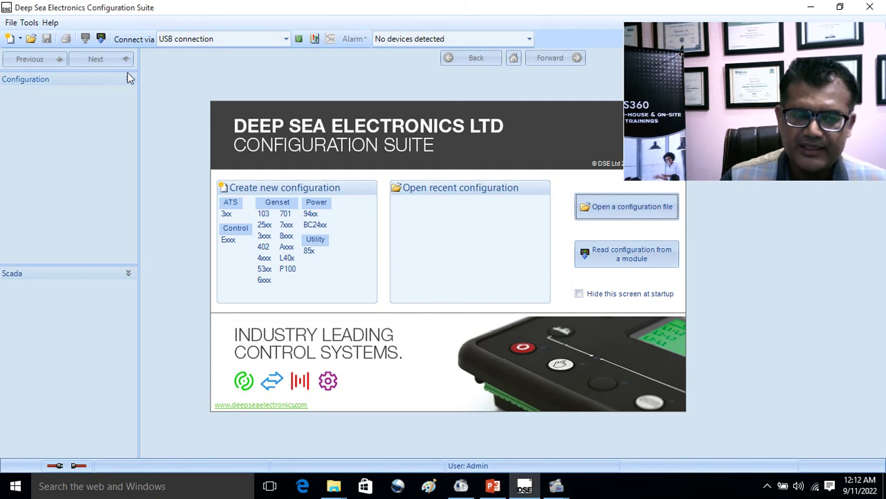
click(20, 38)
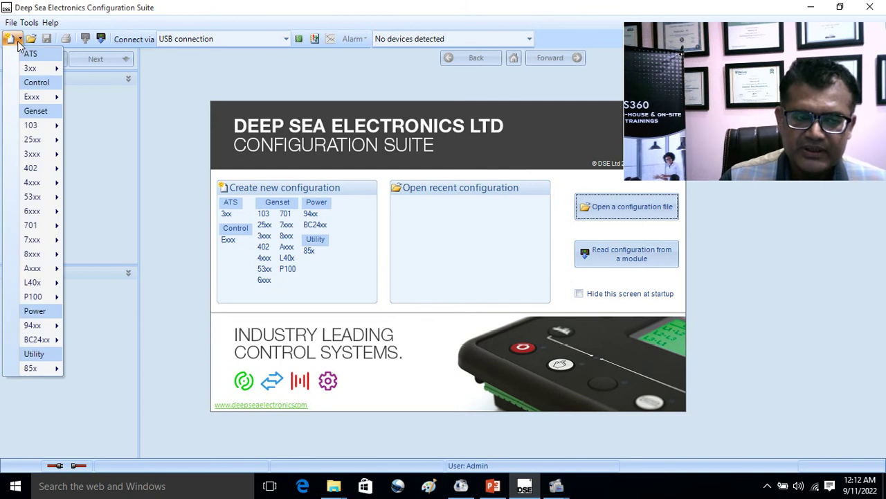
mouse_move(39, 215)
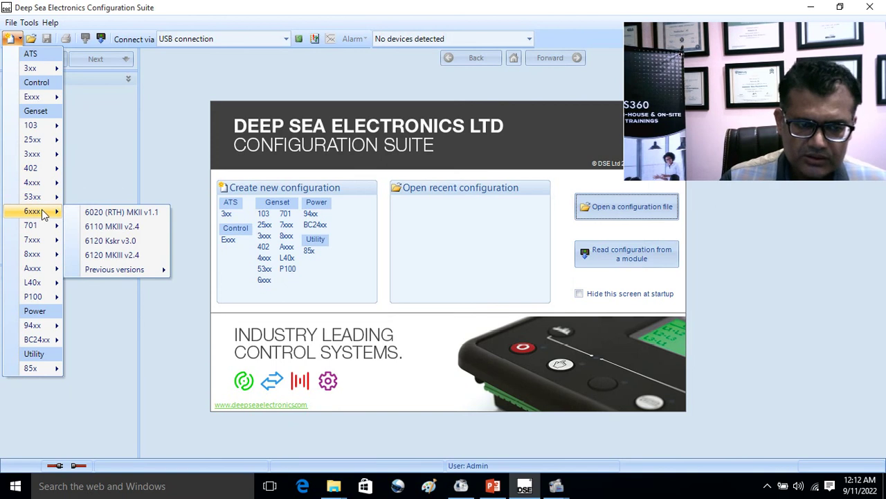
mouse_move(42, 183)
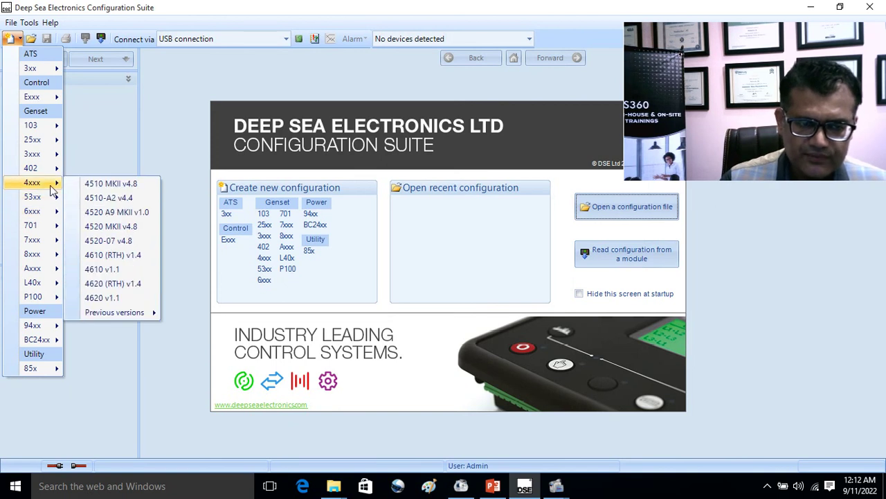
click(94, 285)
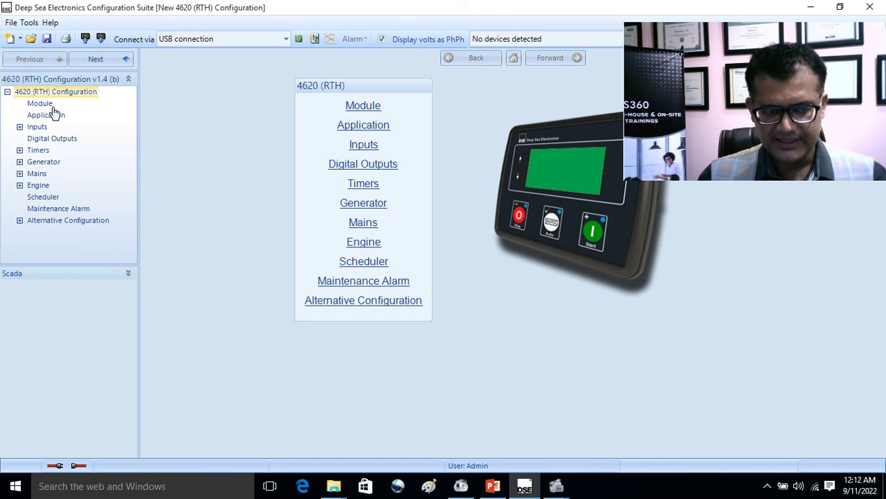
Step: Suppress Generator Frequency, Mains Voltage, Current, kW, kVAr and kVA in the module's instrumentation settings
click(358, 109)
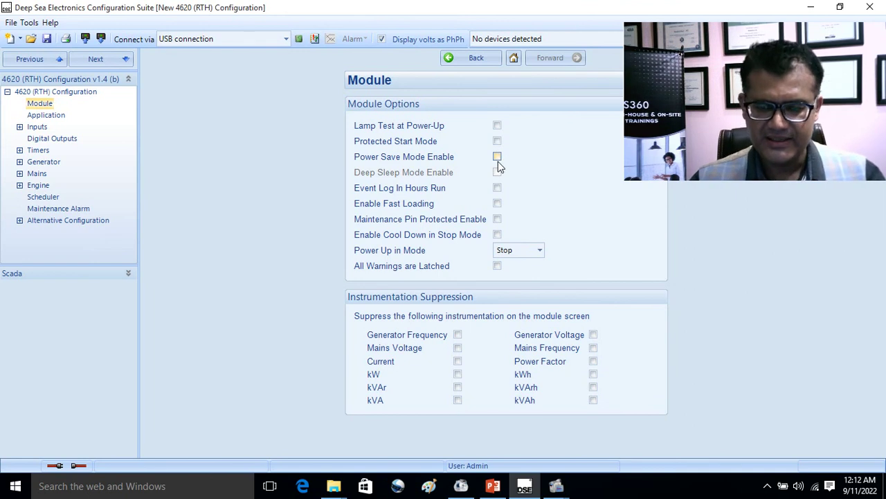
click(457, 374)
click(457, 387)
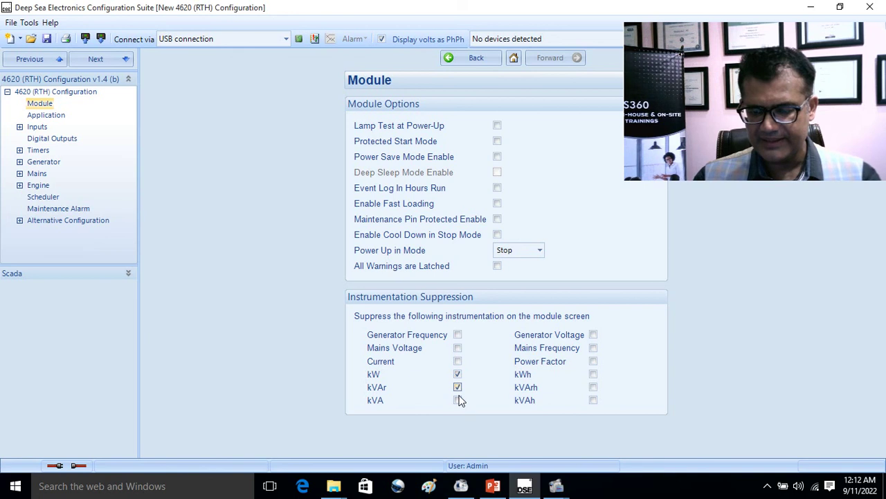
click(457, 400)
click(458, 373)
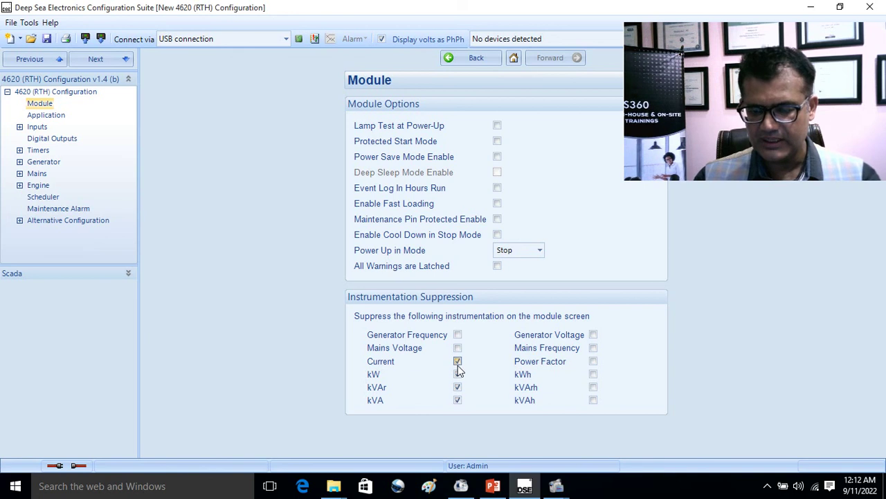
click(458, 372)
click(457, 347)
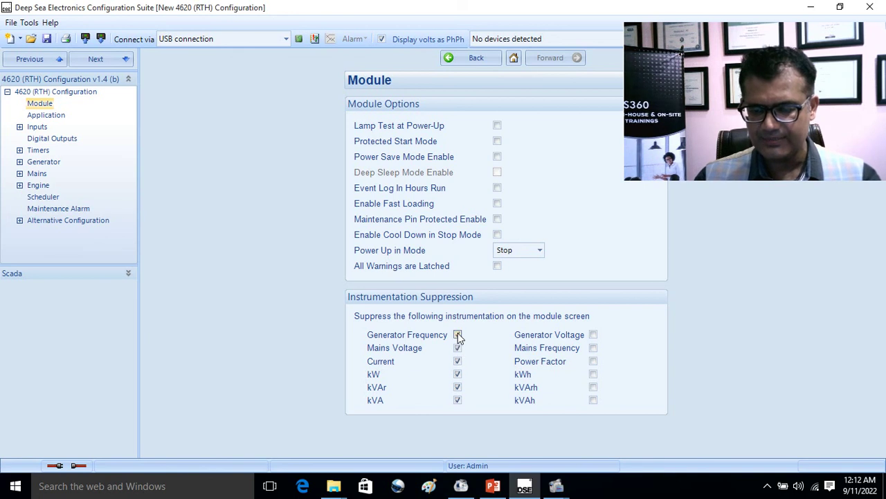
click(458, 335)
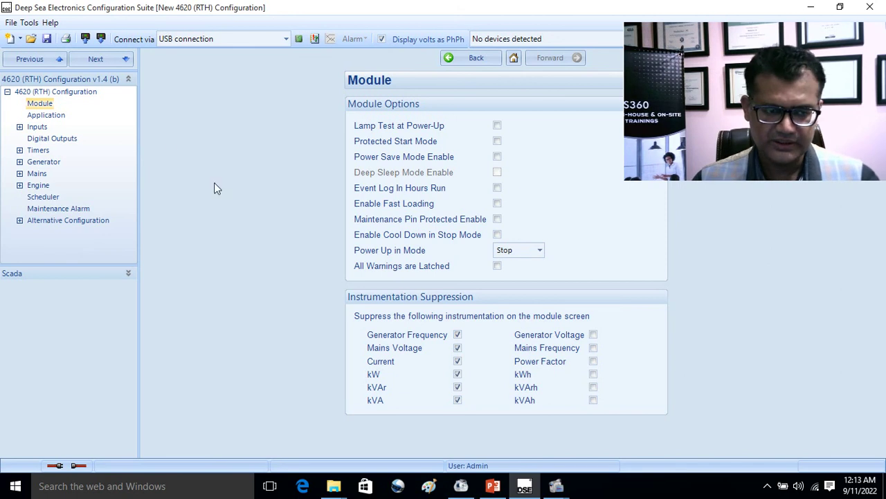
Step: In the application settings, try Conventional Gas Engine as the engine type and return it to Conventional Engine
click(46, 115)
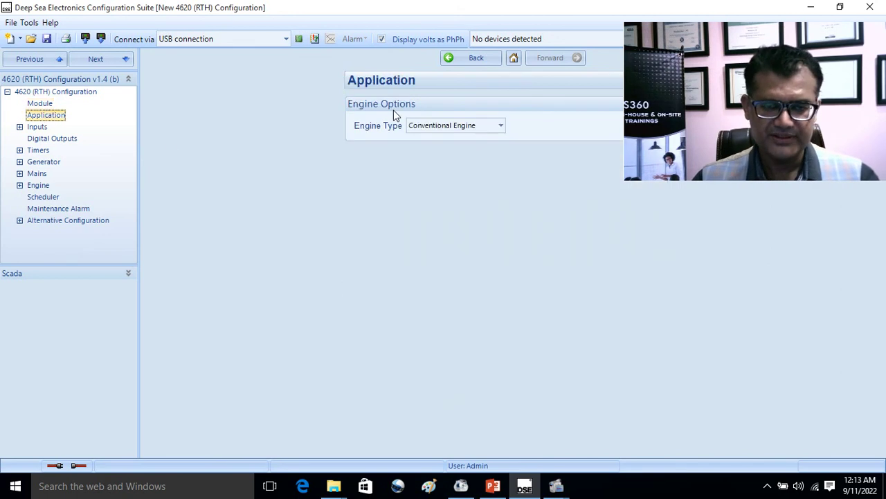
click(502, 132)
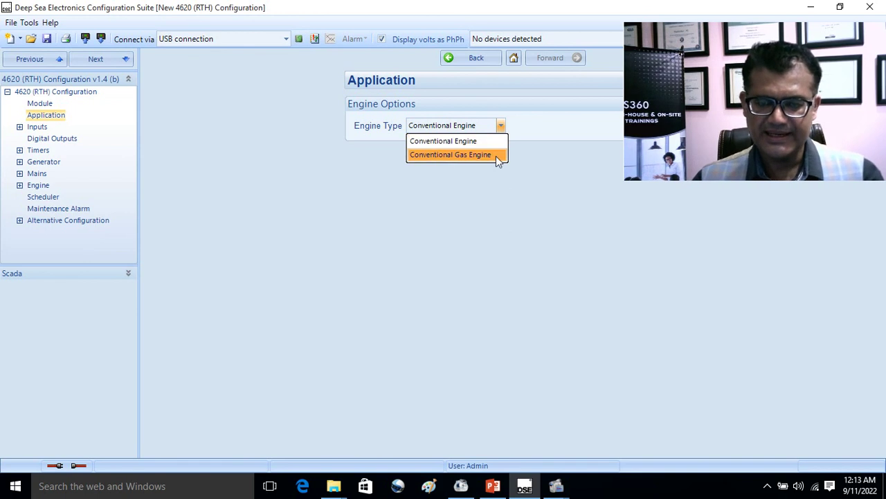
click(496, 155)
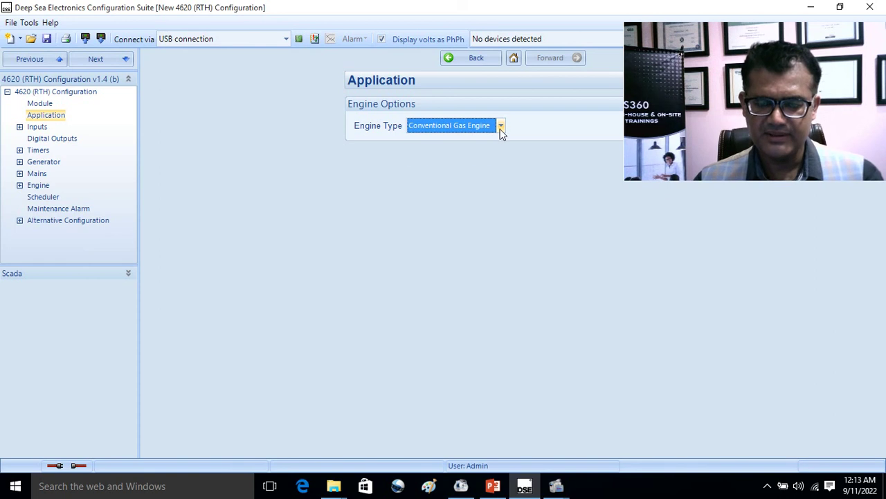
click(500, 128)
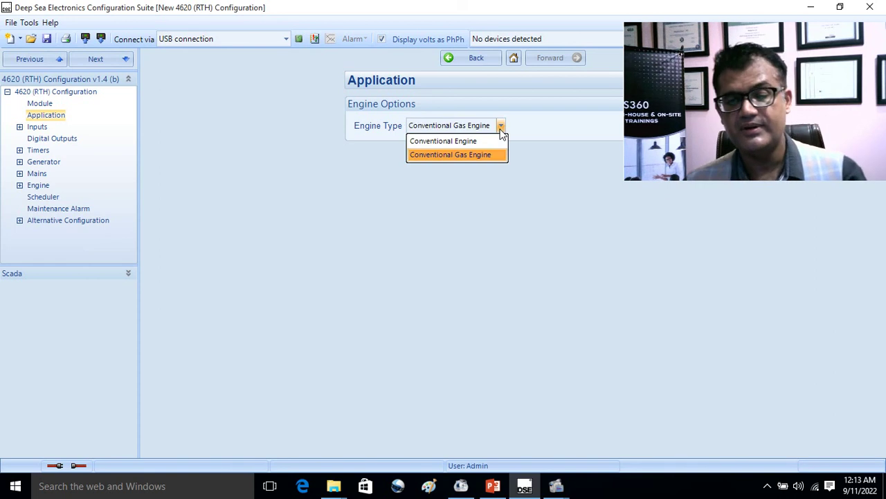
click(477, 141)
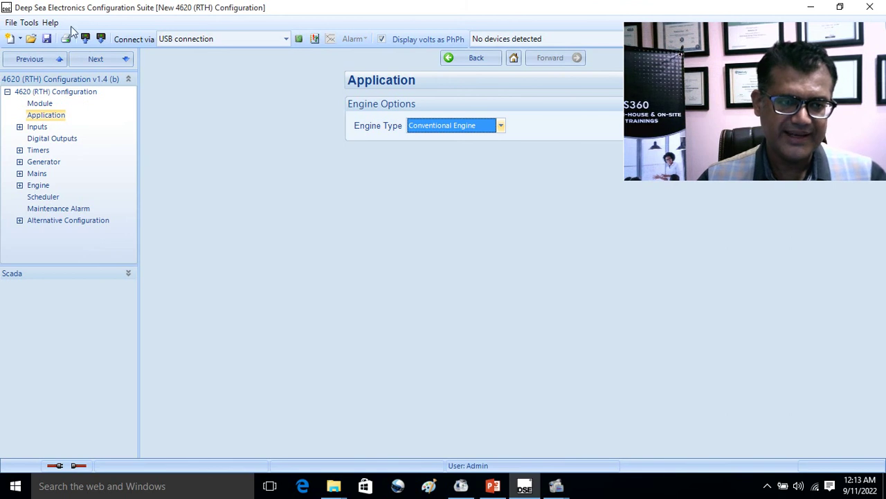
Step: Create a new 4620 v1.1 configuration from the 4xxx family, discarding the changes to the 4620 (RTH) one
click(21, 40)
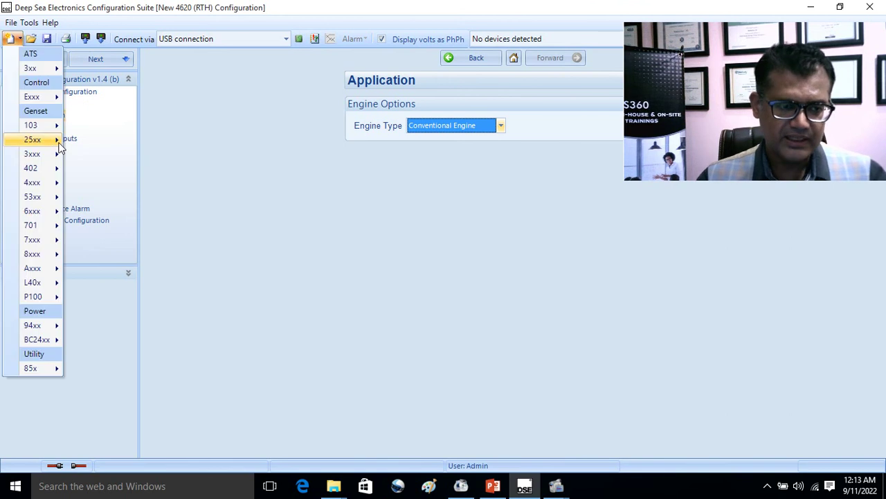
mouse_move(50, 202)
mouse_move(47, 184)
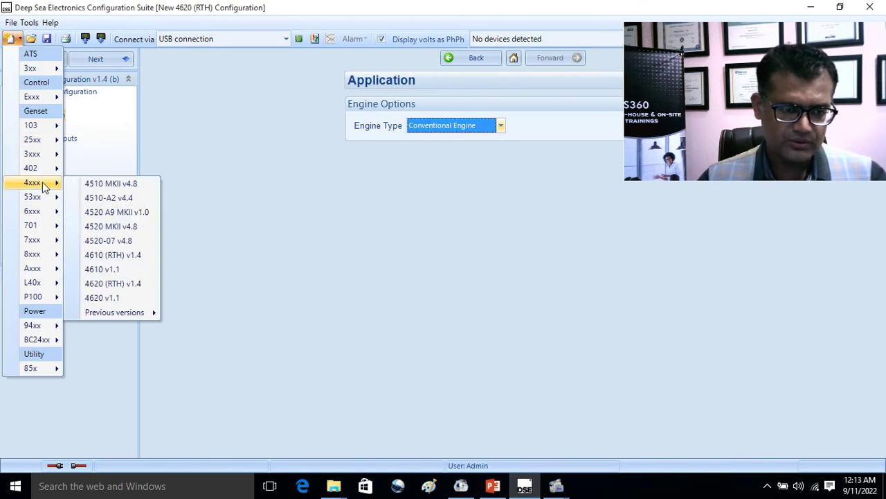
click(108, 298)
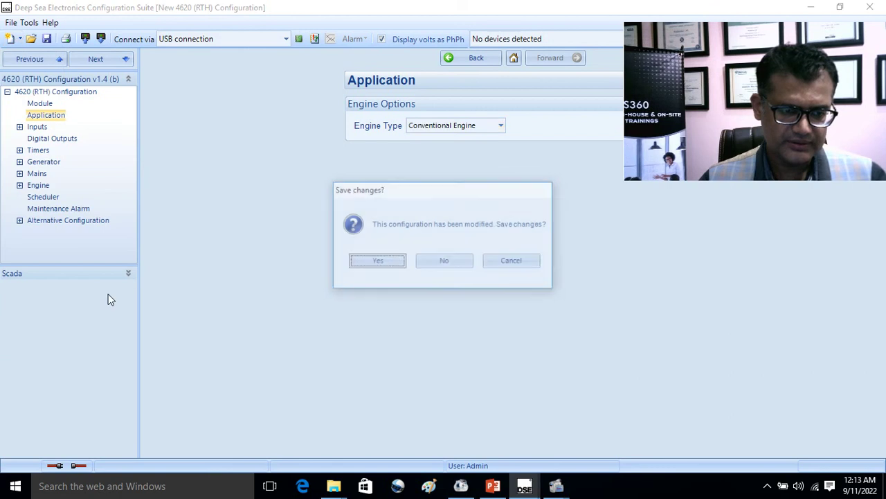
click(430, 263)
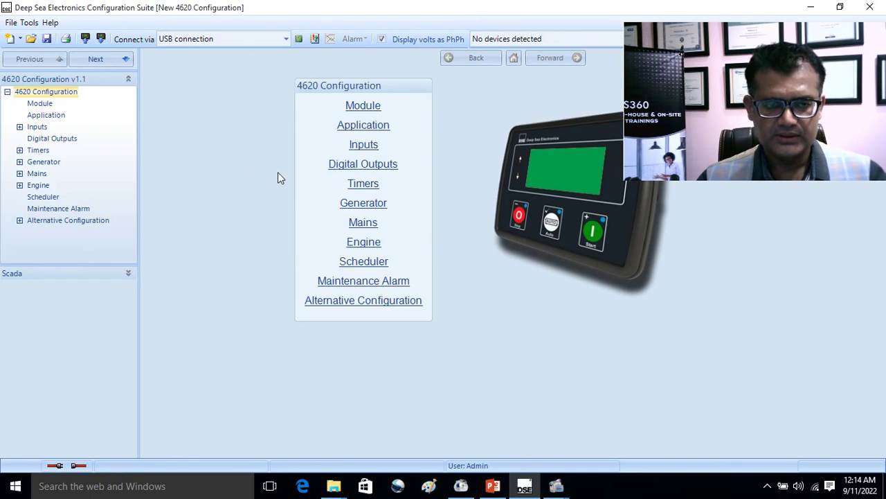
Step: Set the engine type to Conventional Gas Engine in the application settings
click(373, 126)
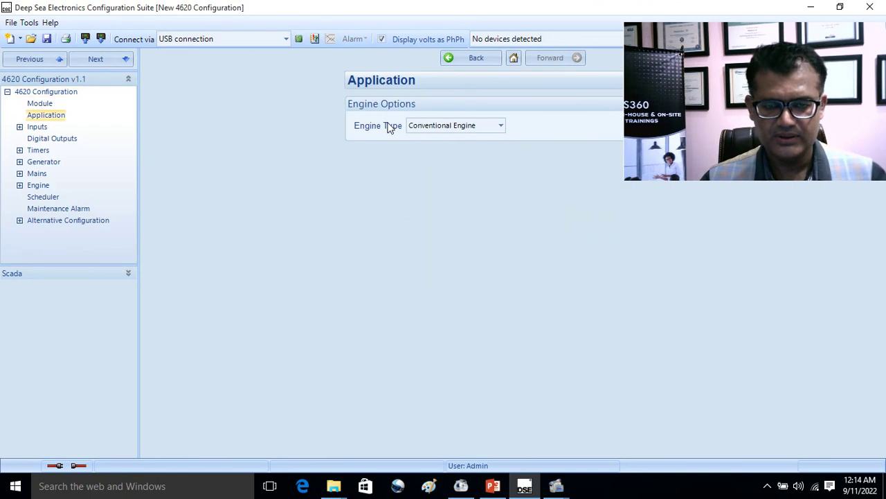
click(501, 127)
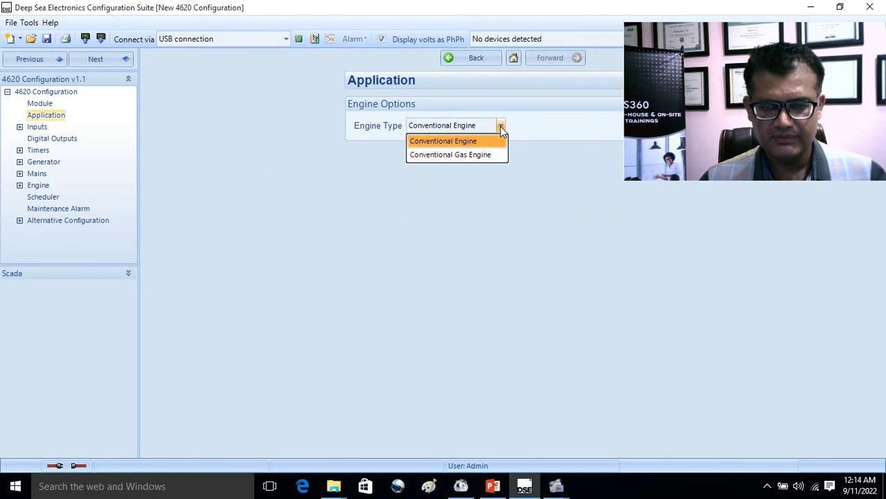
click(488, 154)
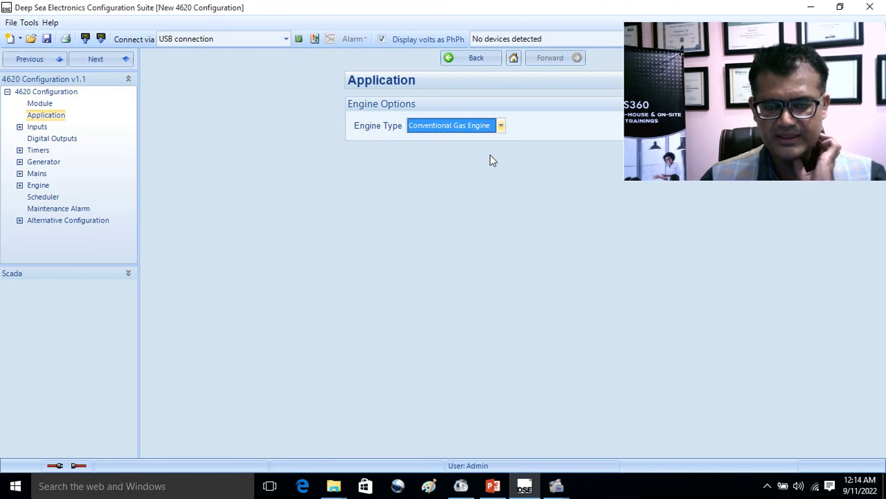
Step: Set the oil pressure sensor's input type to User defined
click(20, 128)
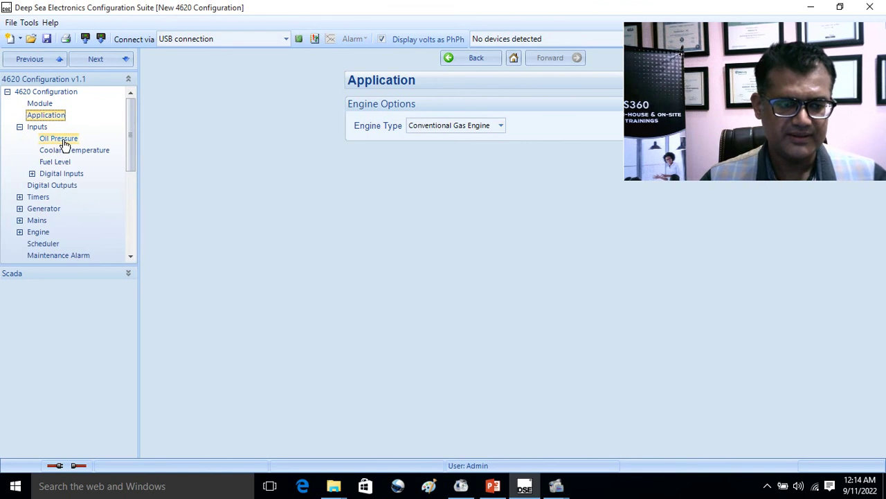
click(63, 141)
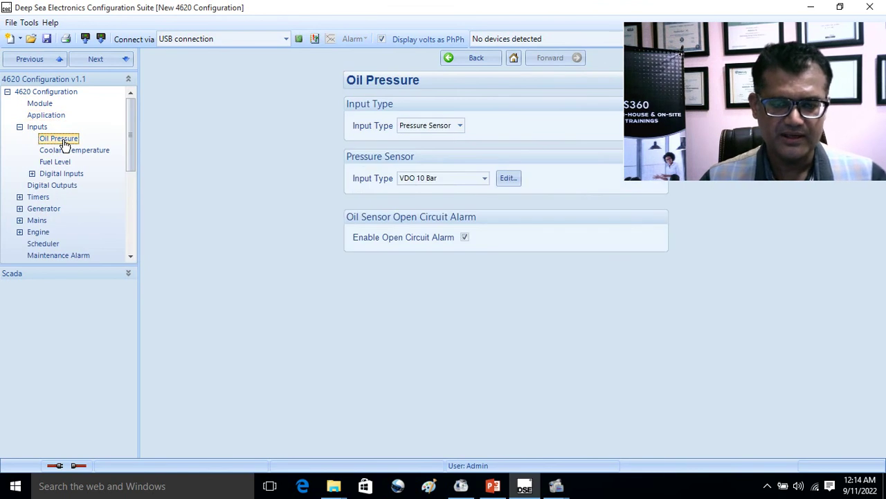
click(486, 183)
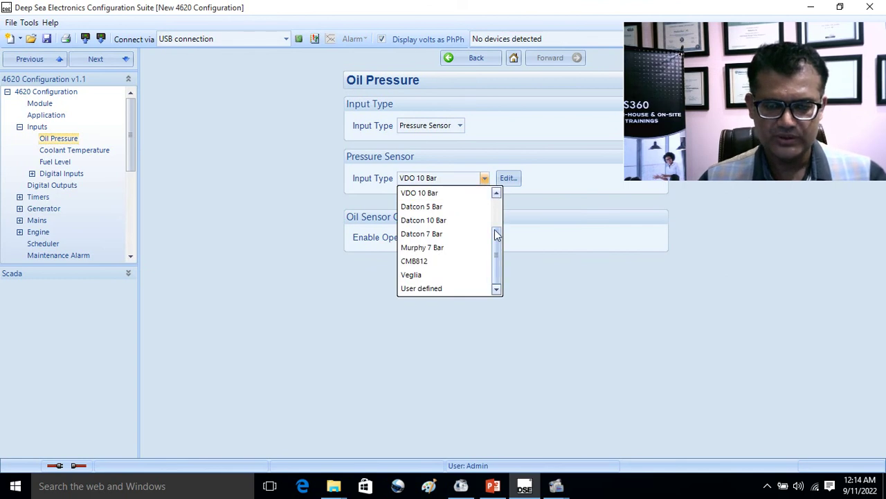
click(438, 198)
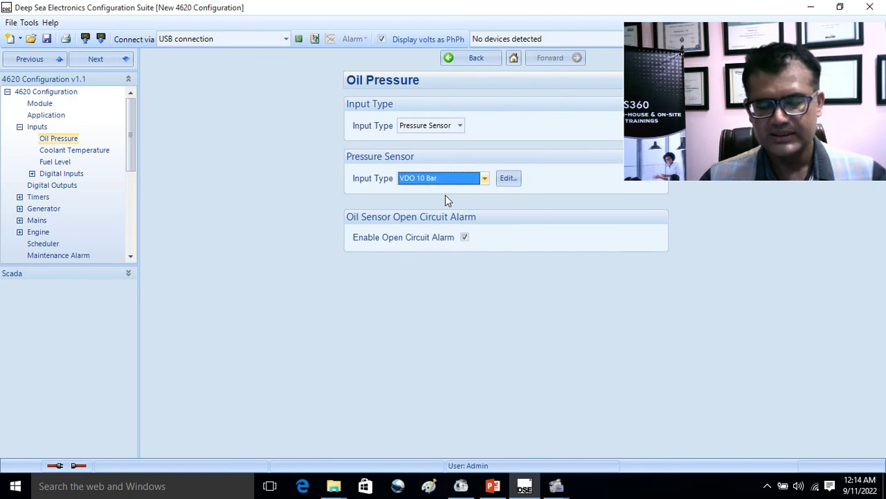
click(484, 181)
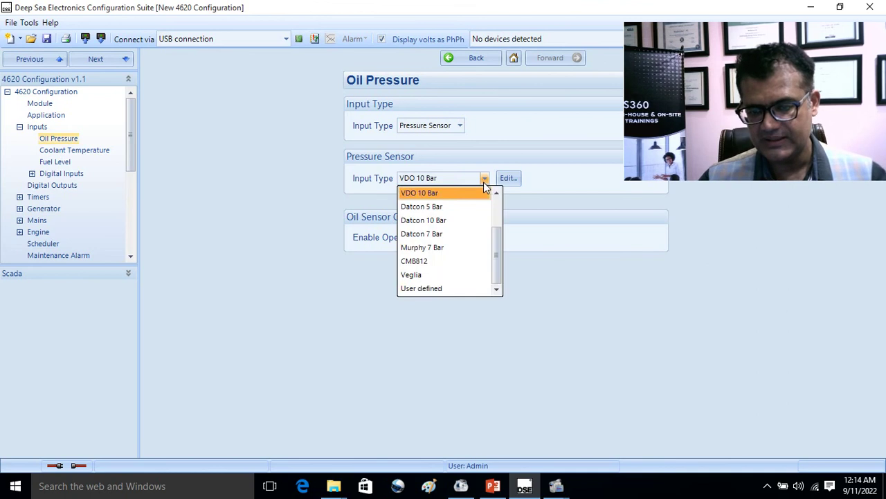
click(452, 287)
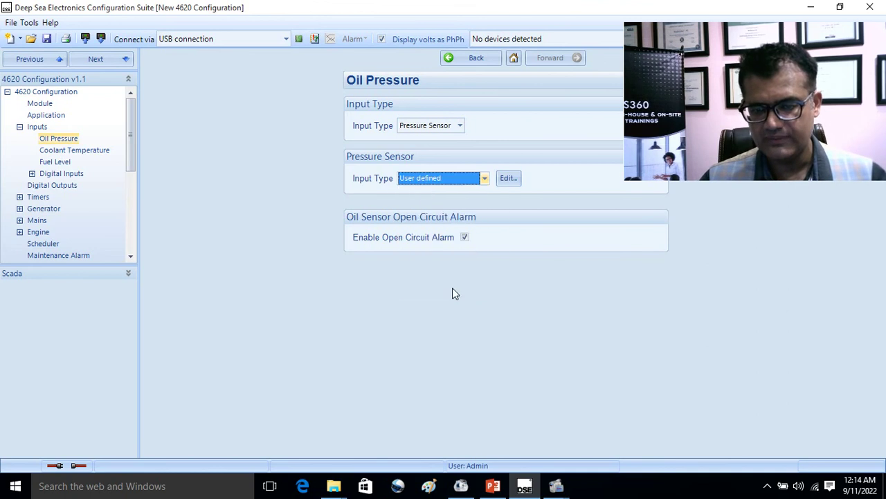
Step: Try raising the 104-ohm point of the oil pressure sender curve to about 103 PSI, and discard the edit
click(509, 181)
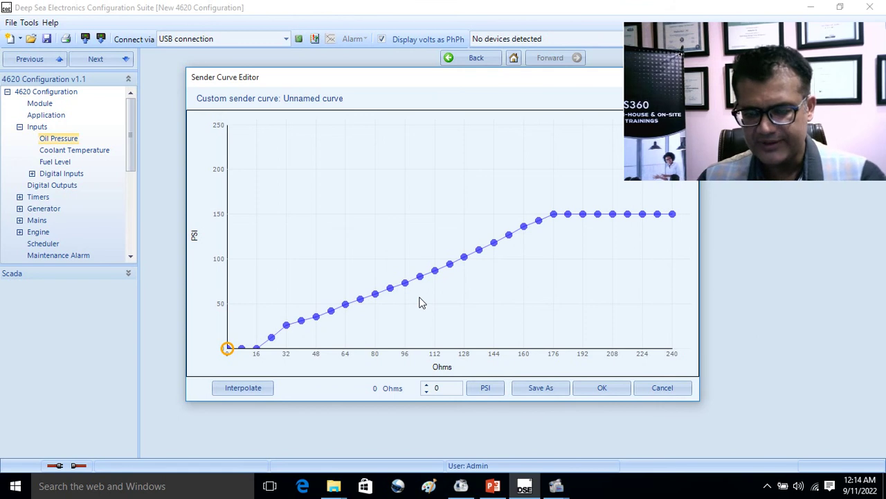
drag(419, 278, 382, 255)
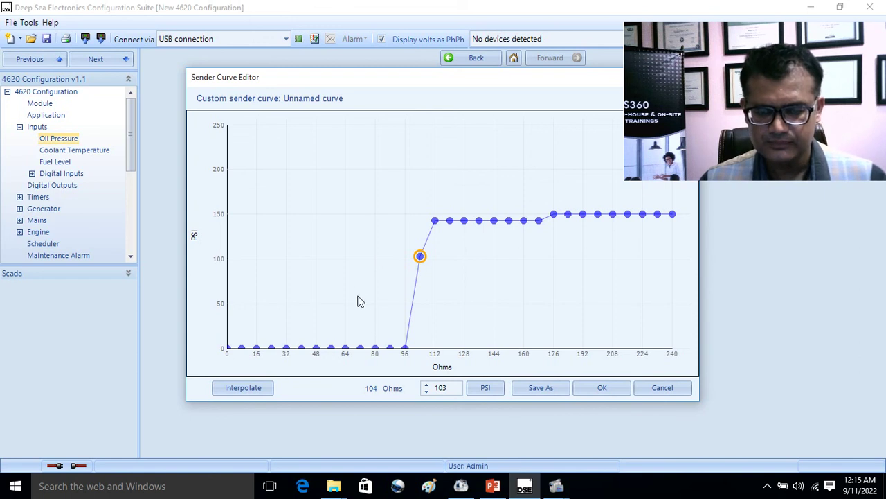
click(662, 388)
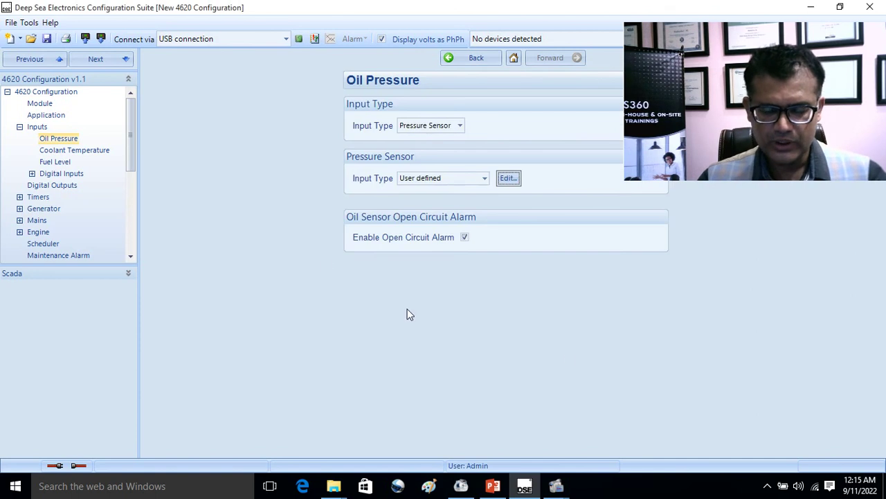
Step: Look through the available coolant temperature sensor types without changing the selection, and expand the Digital Inputs group
click(83, 155)
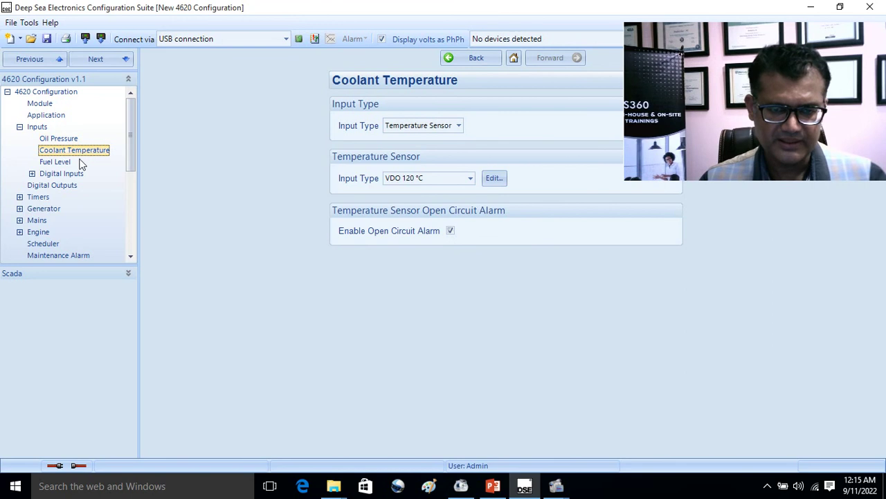
click(470, 178)
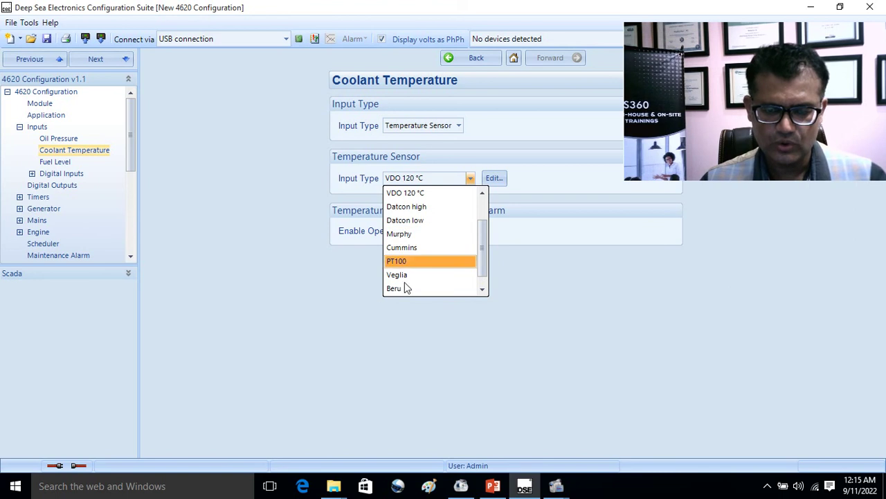
click(31, 174)
click(32, 174)
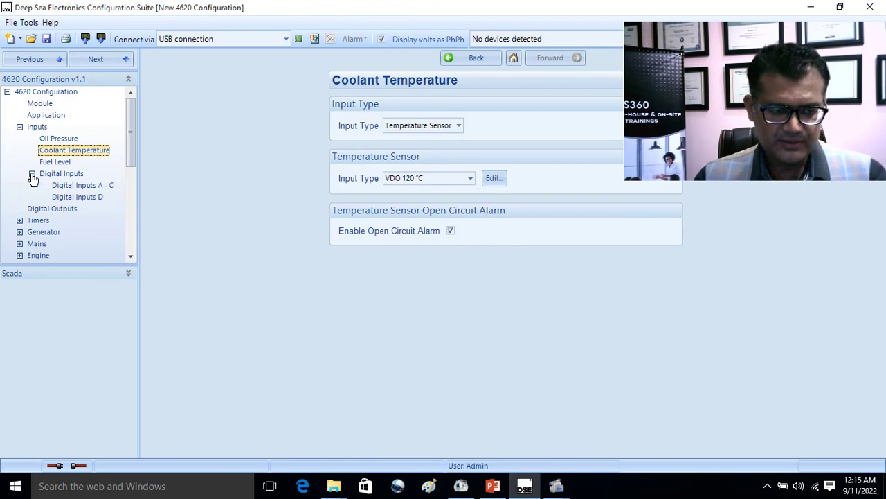
Step: Set the function of Digital Input A to Oil Pressure Switch
click(78, 184)
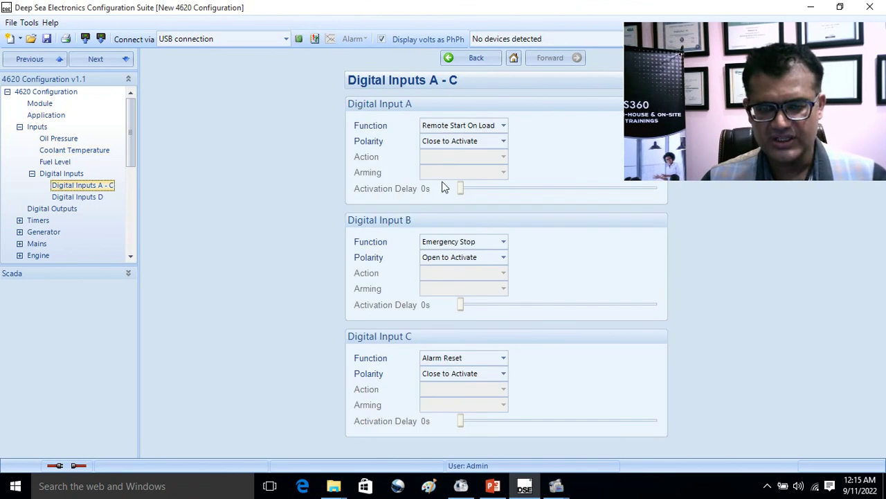
click(504, 127)
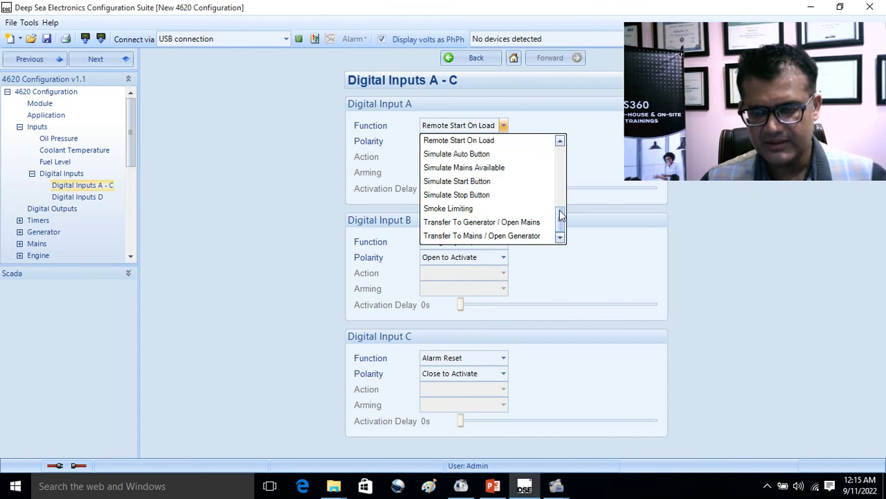
drag(561, 218, 564, 200)
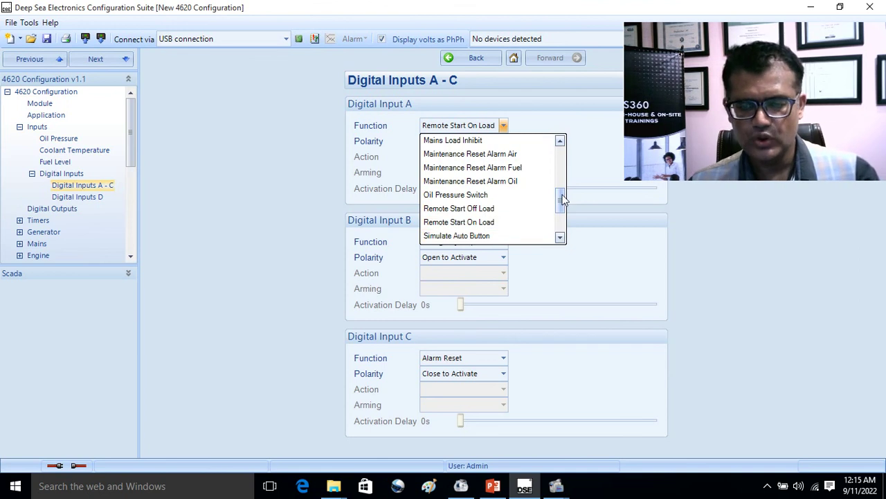
click(492, 196)
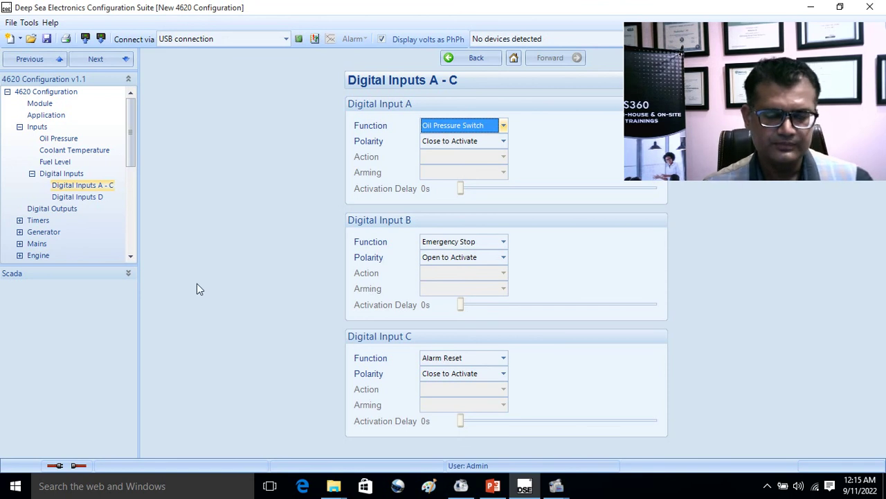
Step: Examine the digital outputs, the timer group, and the generator's options, voltage alarms and frequency alarms
click(45, 211)
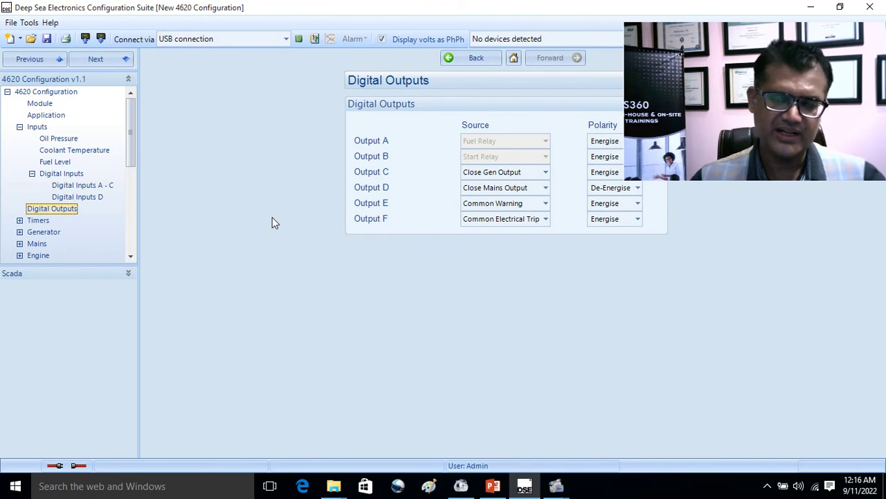
click(35, 221)
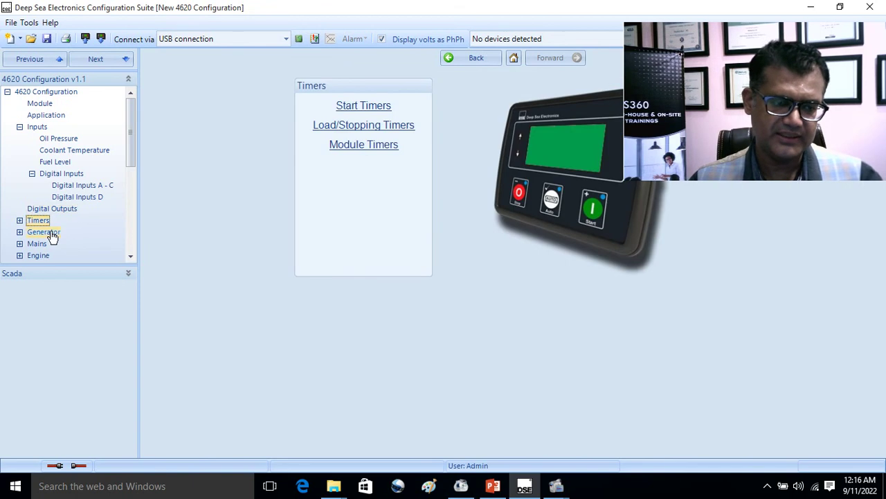
click(52, 236)
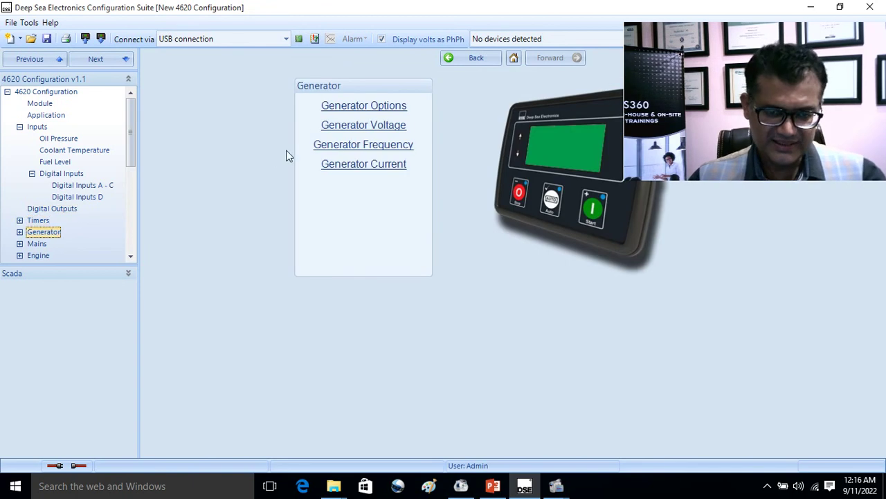
click(349, 108)
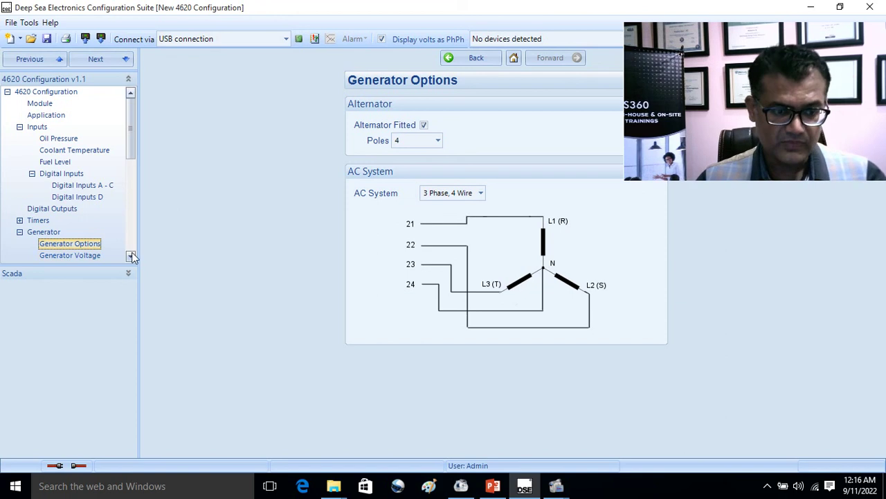
scroll(131, 258, down, 2)
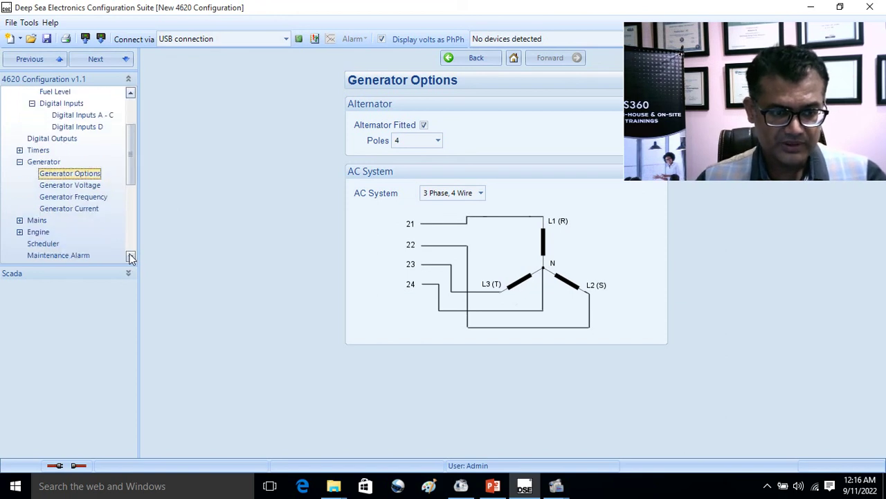
click(90, 187)
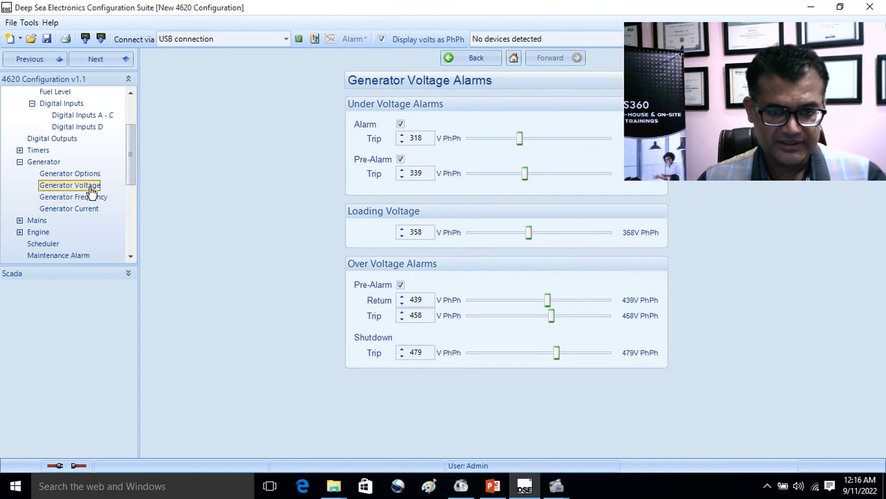
click(93, 197)
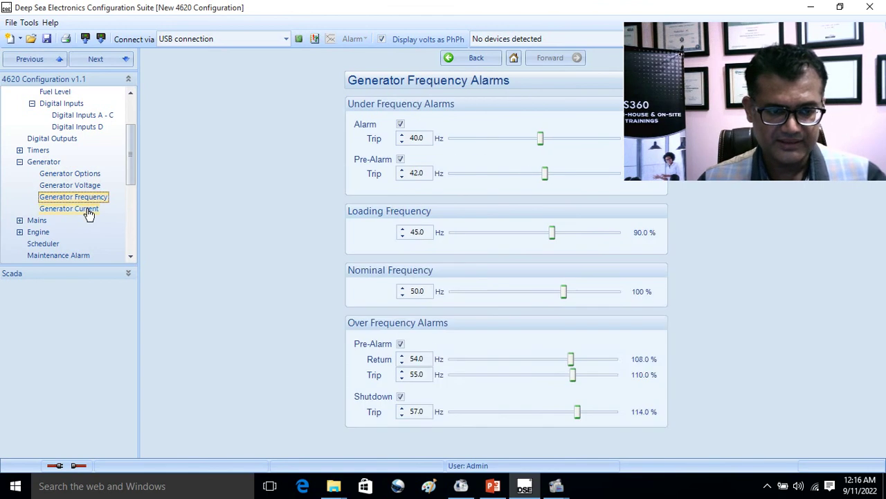
Step: Examine the generator current settings and the available CT locations, keeping the location at Gen
click(89, 212)
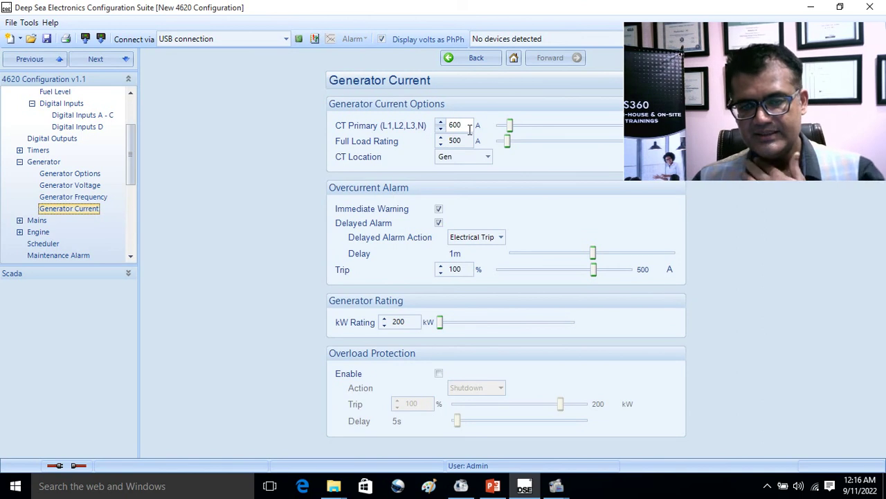
click(488, 159)
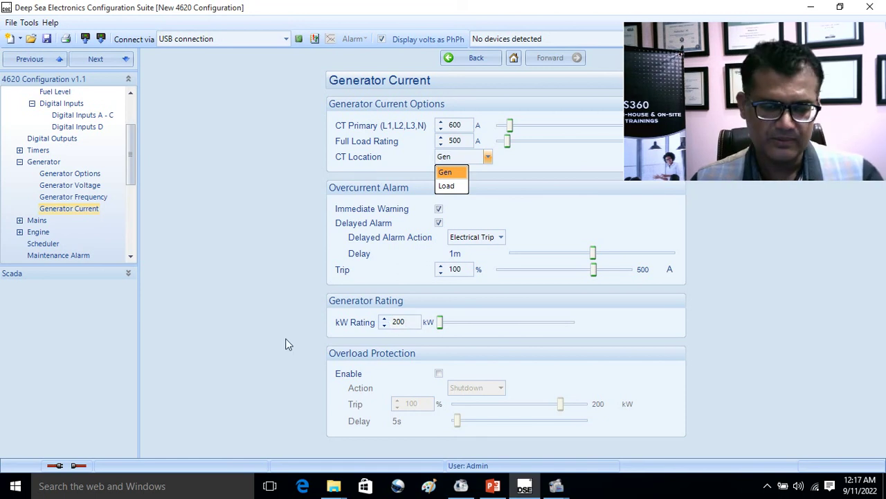
click(33, 223)
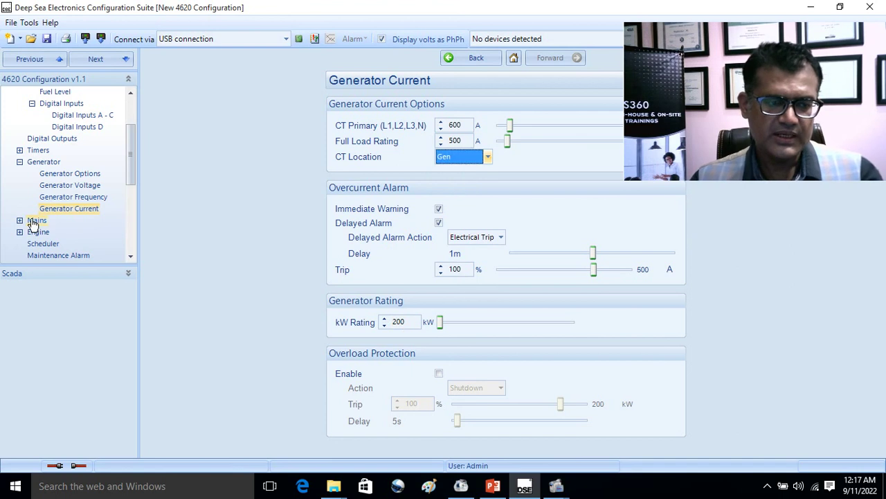
Step: Turn Mains Failure Detection off and back on in the mains options
click(20, 221)
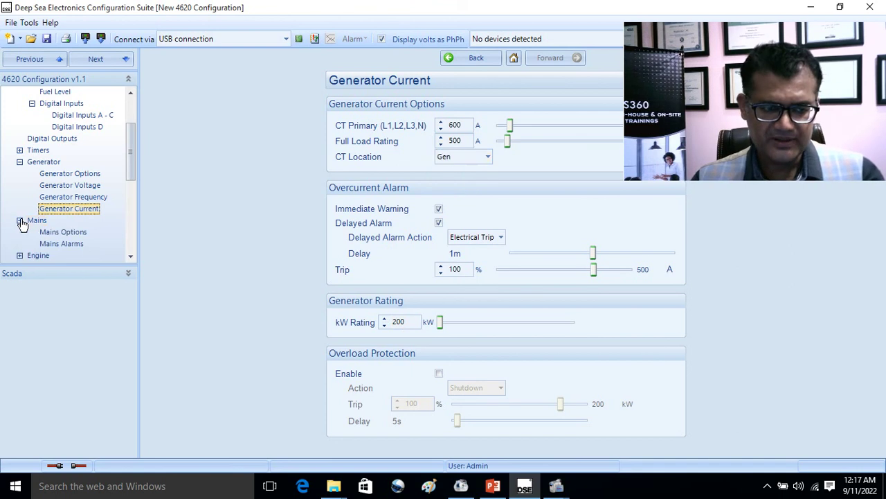
click(45, 232)
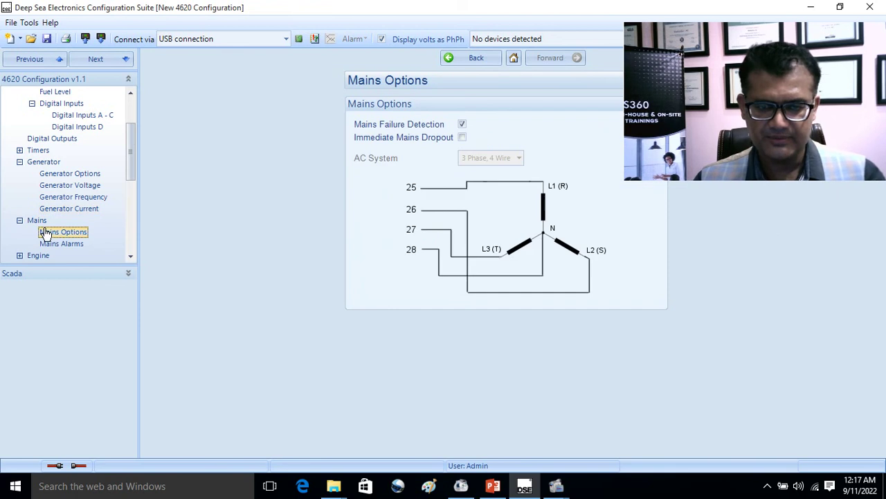
click(463, 124)
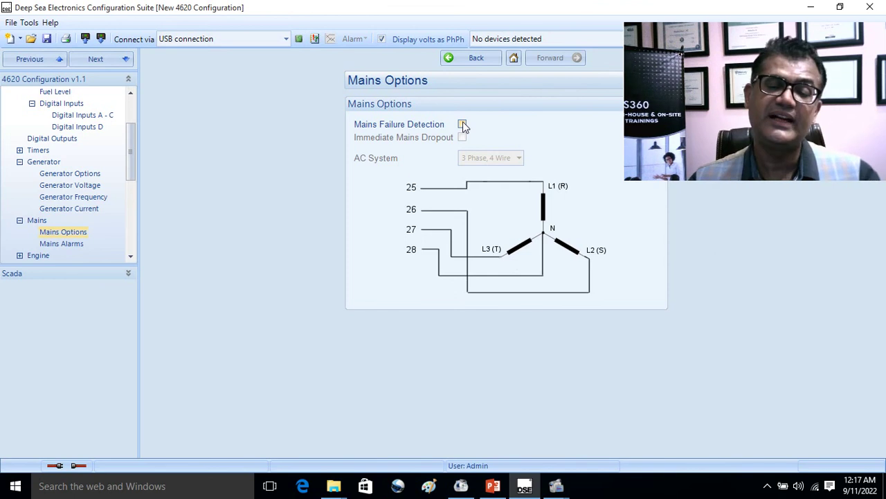
click(463, 123)
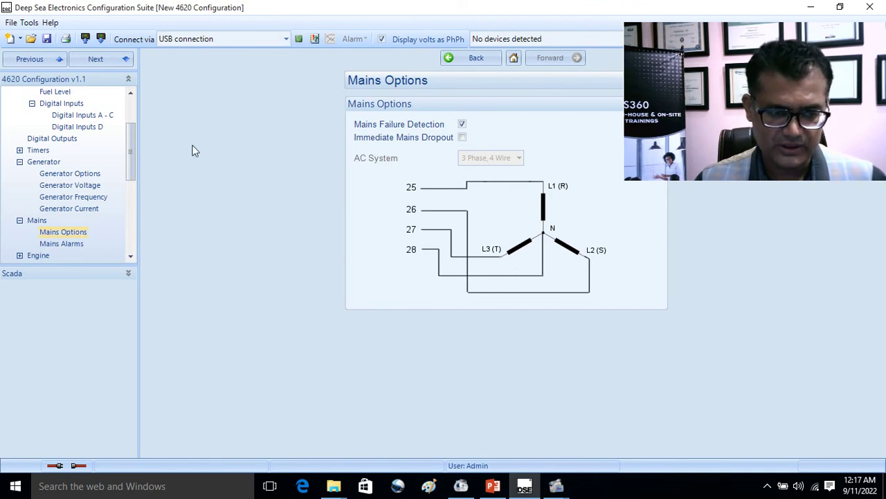
Step: Examine the mains voltage and frequency alarms, the engine protection limits and the engine options
click(72, 247)
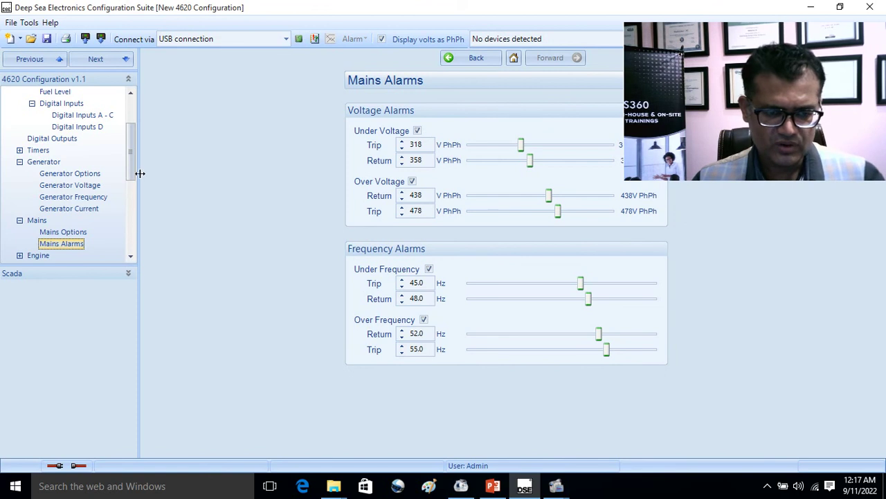
drag(130, 163, 132, 198)
click(39, 139)
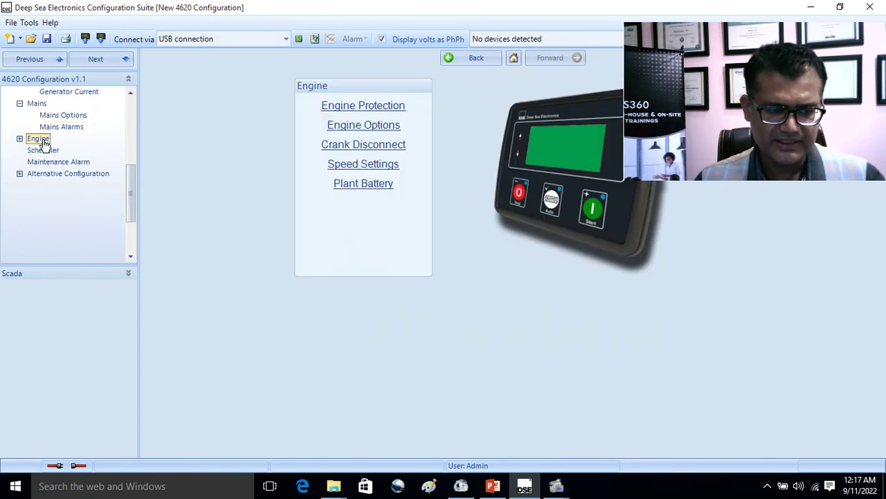
click(376, 108)
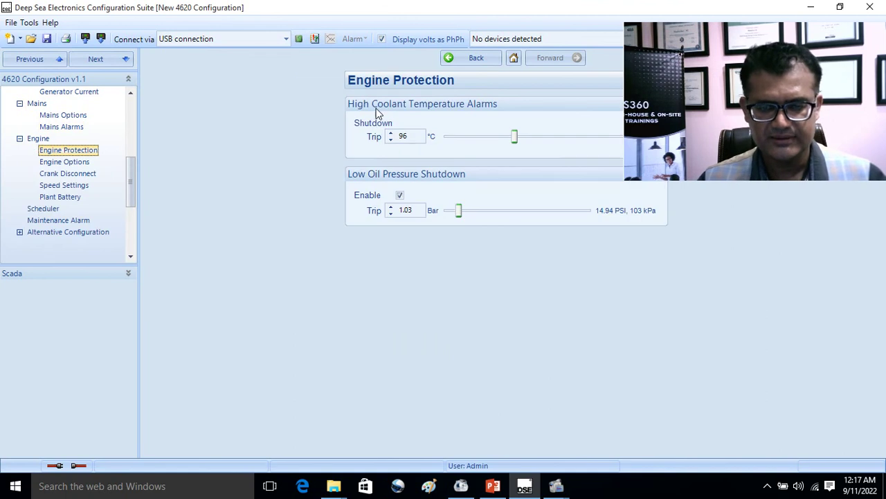
click(73, 162)
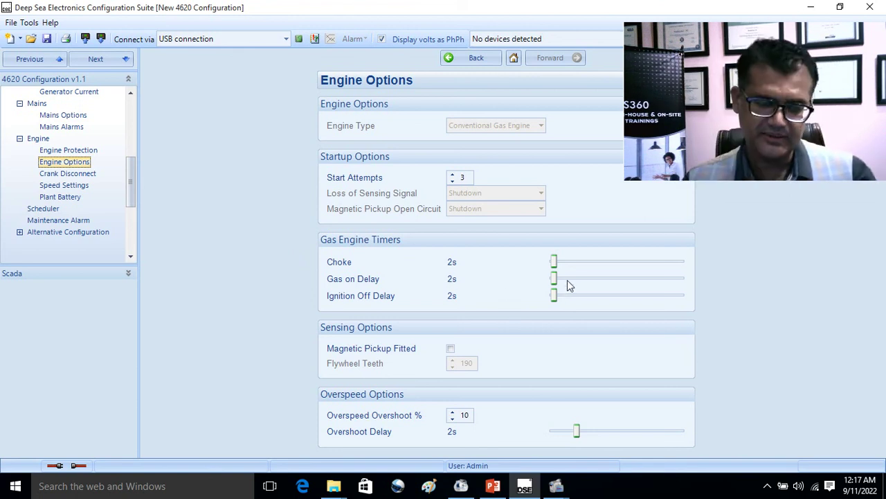
Step: Turn the Check Oil Pressure Prior to Starting option off and back on in the crank disconnect settings
click(75, 174)
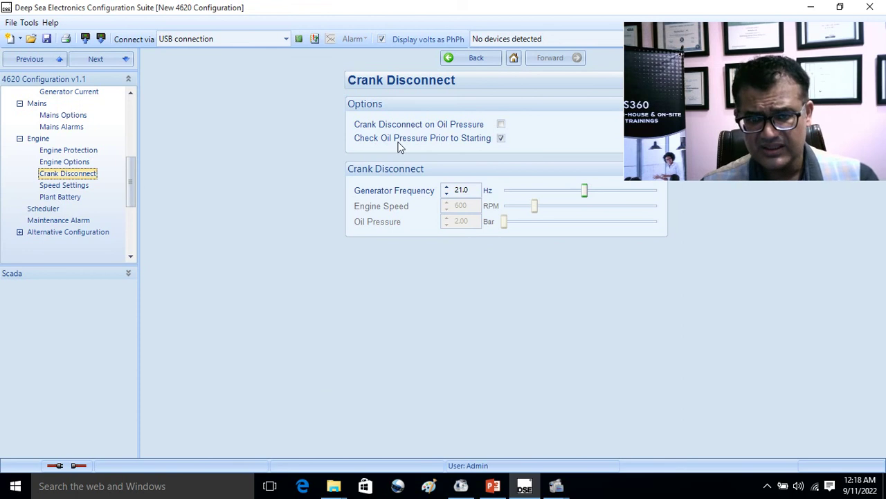
click(501, 139)
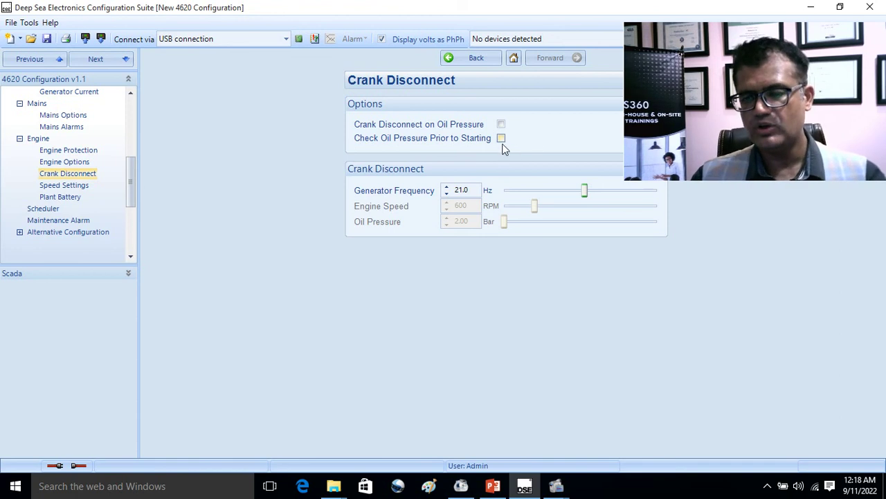
click(501, 139)
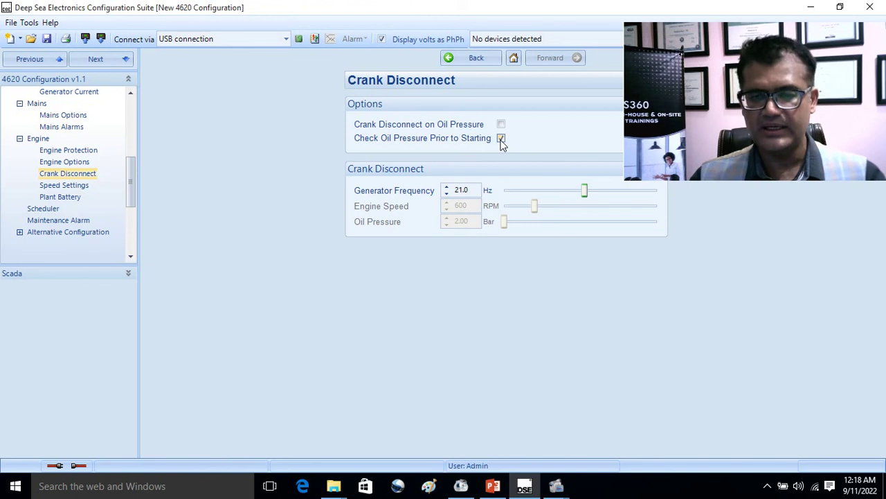